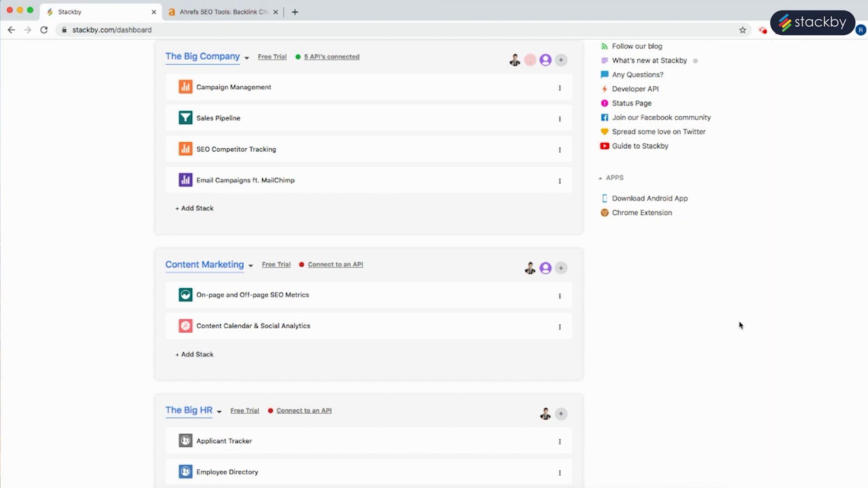
Open the Ahrefs integration from the SEO category for the Content Marketing workspace
left_click(339, 265)
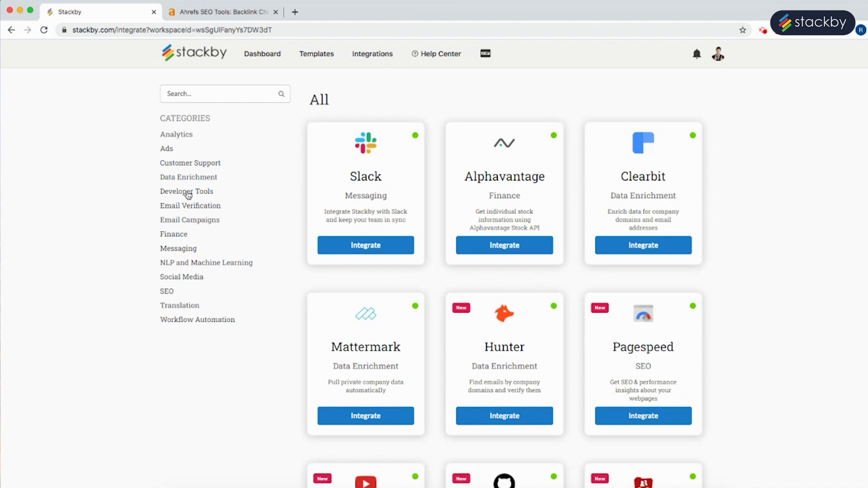
left_click(173, 294)
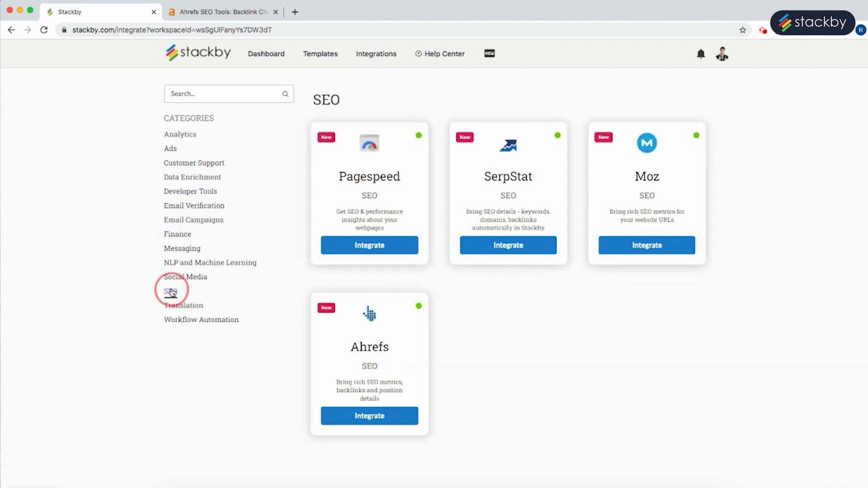
left_click(377, 420)
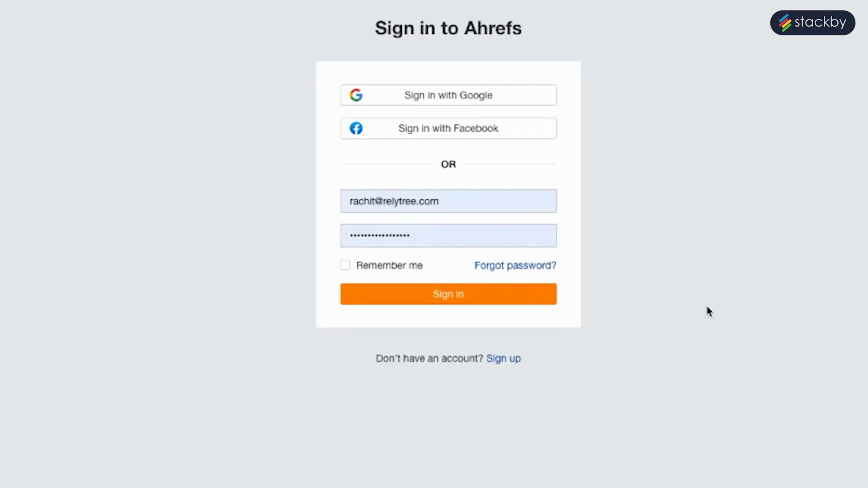
Sign in to Ahrefs and copy the access token from the account's API profile
key("Return")
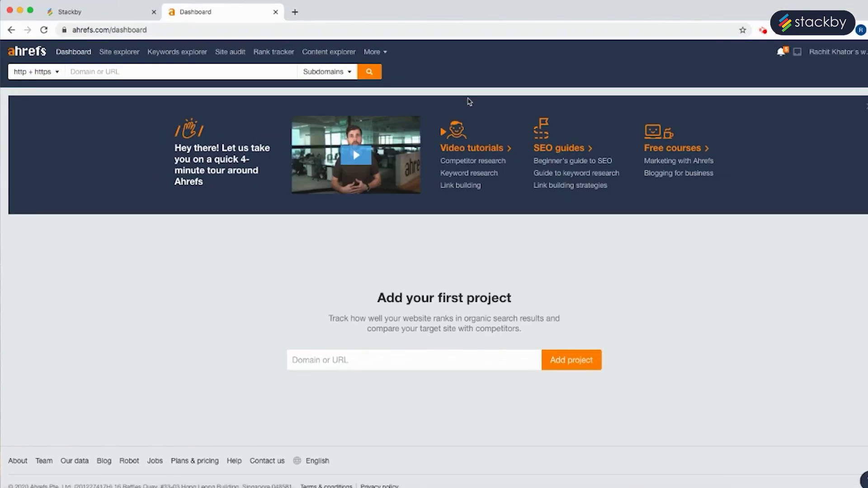
left_click(380, 53)
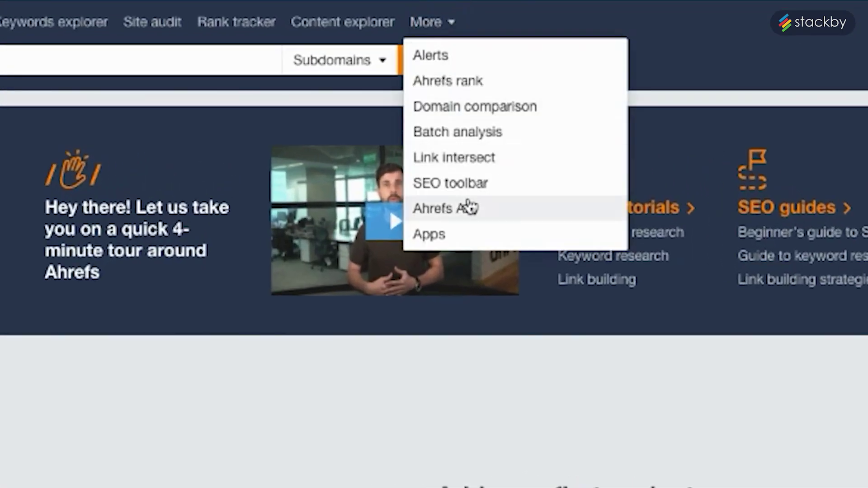
left_click(461, 202)
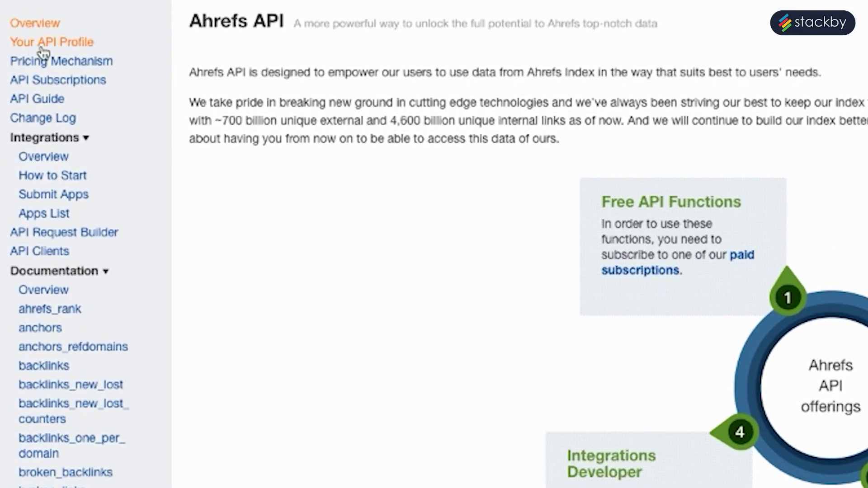
left_click(32, 91)
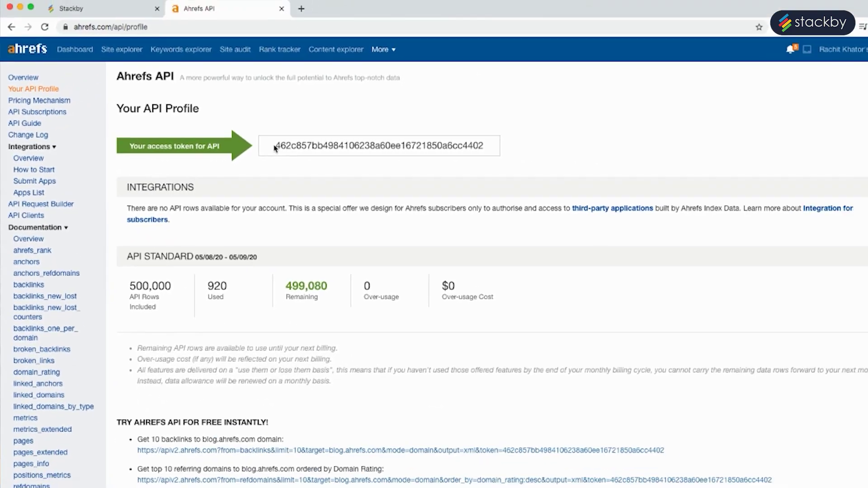
double_click(479, 147)
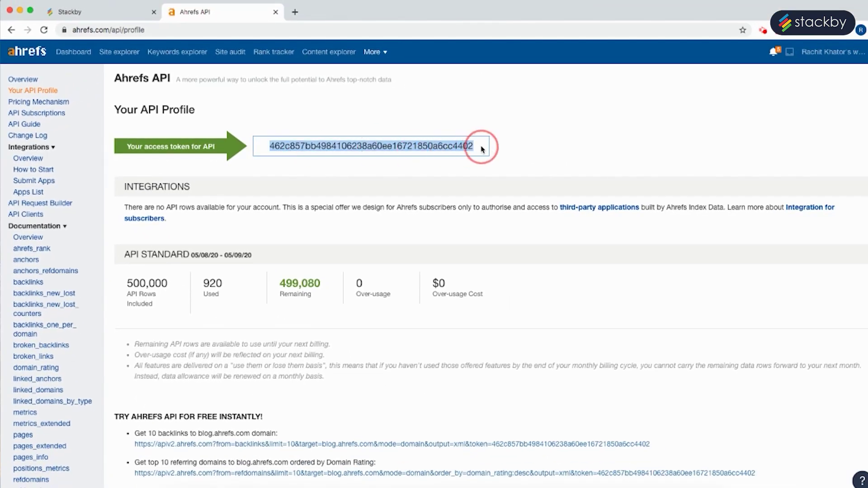
Switch to Stackby and add the copied API key to the Ahrefs integration under the name Ahrefs API key
left_click(119, 16)
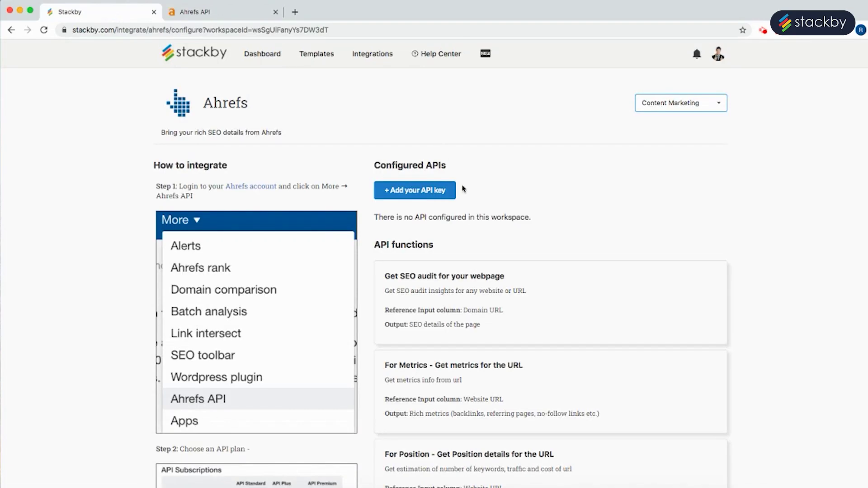
left_click(422, 192)
left_click(368, 248)
type("Ahrefs API key")
left_click(370, 285)
key("super+v")
left_click(499, 331)
Open the On-page and Off-page SEO Metrics stack in the Content Marketing workspace
left_click(262, 57)
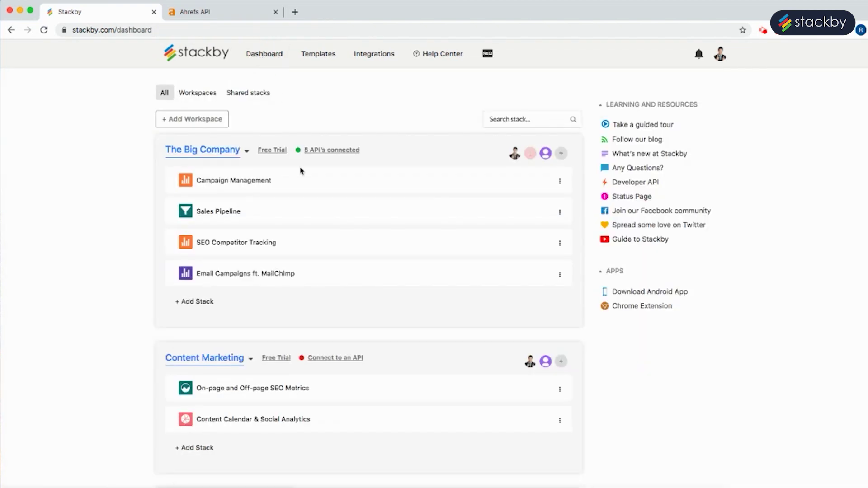
scroll(386, 374, "down", 2)
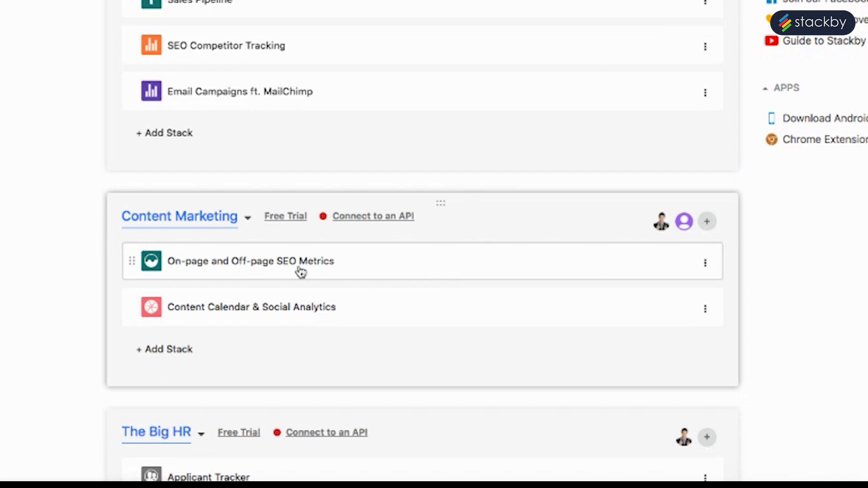
left_click(325, 263)
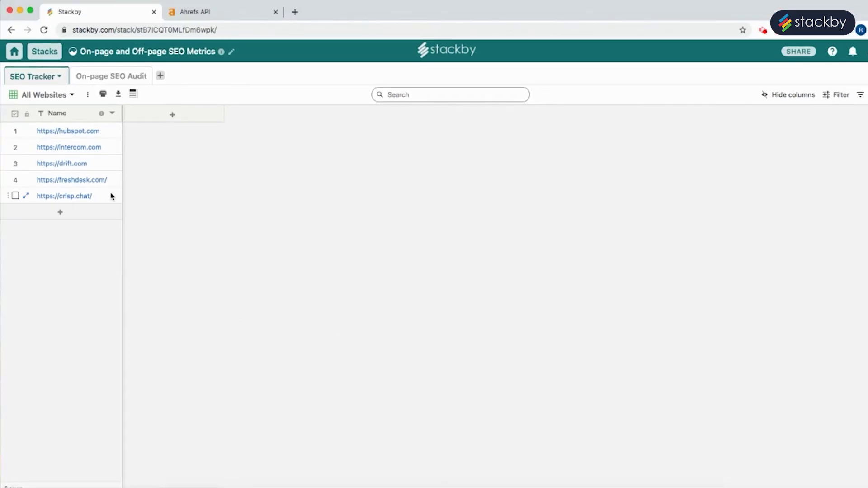
Add a column of type Connect to an API or service with Ahrefs as the provider
left_click(174, 117)
left_click(756, 151)
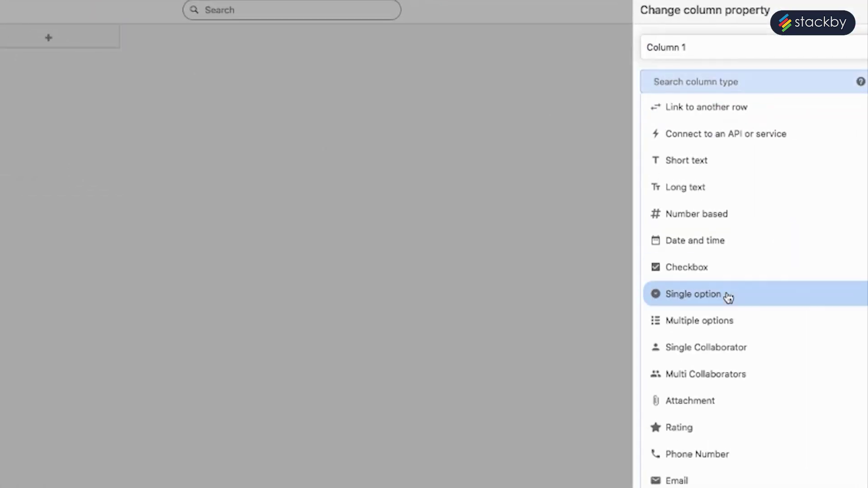
left_click(728, 136)
left_click(722, 163)
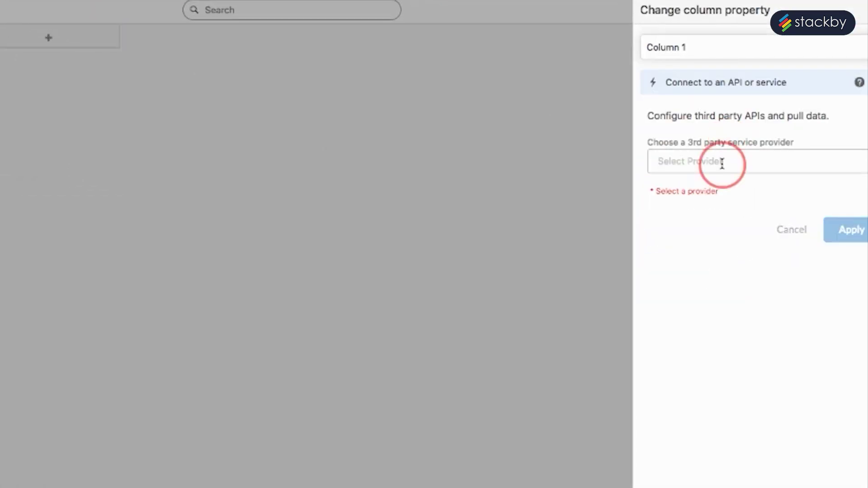
scroll(726, 284, "down", 10)
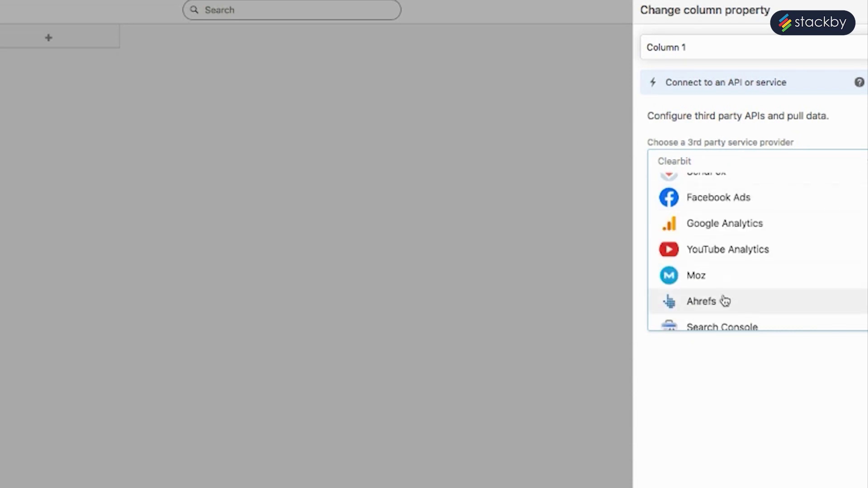
left_click(724, 301)
Configure the column with Ahrefs API key, the service For Metrics - Get metrics for the URL, and Name as the targets column
left_click(701, 208)
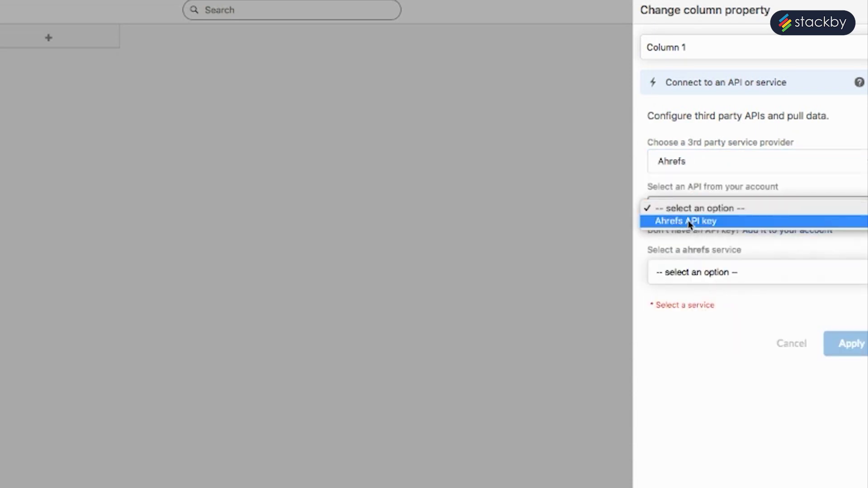
left_click(689, 221)
left_click(709, 273)
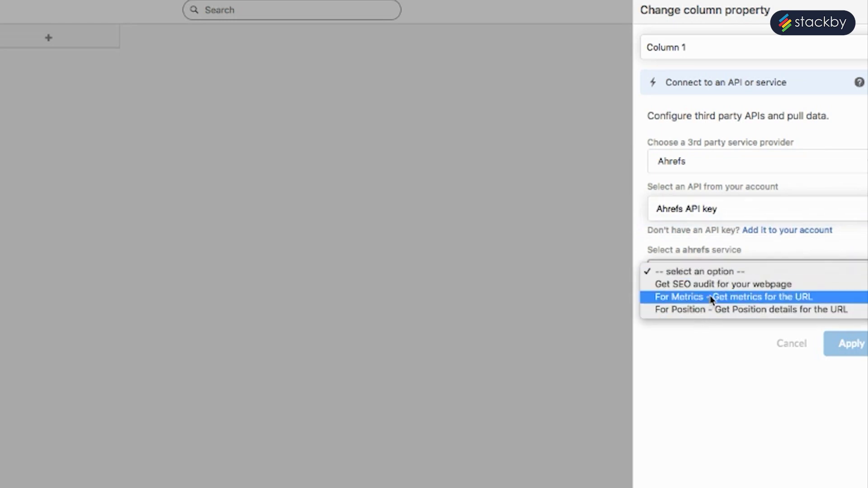
left_click(694, 298)
left_click(694, 323)
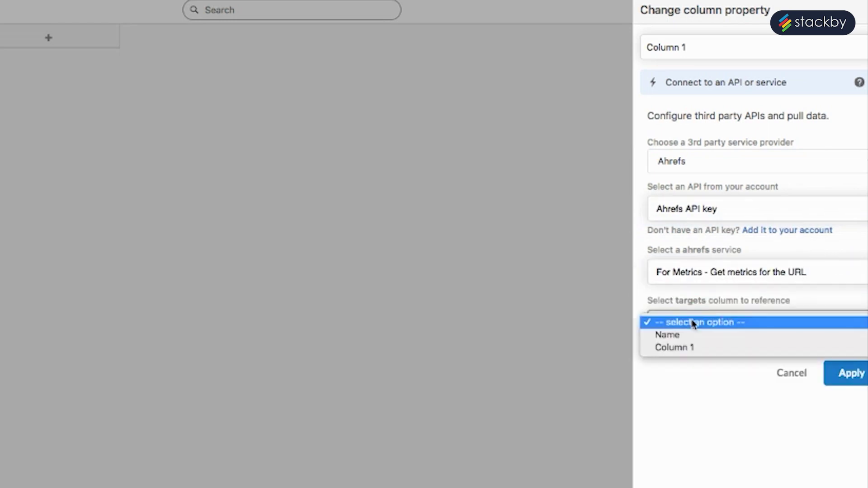
left_click(693, 334)
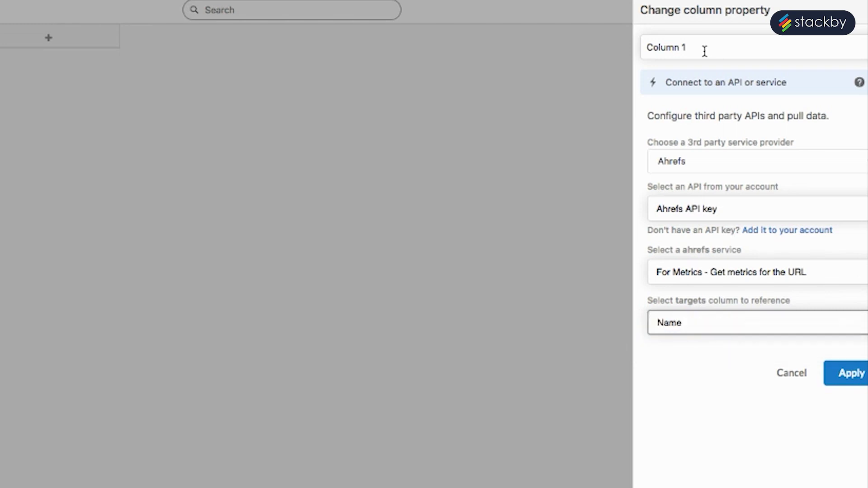
Name the column Backlinks API, apply its setup and narrow it in the table
left_click(704, 50)
type("Backlinks API")
left_click(855, 378)
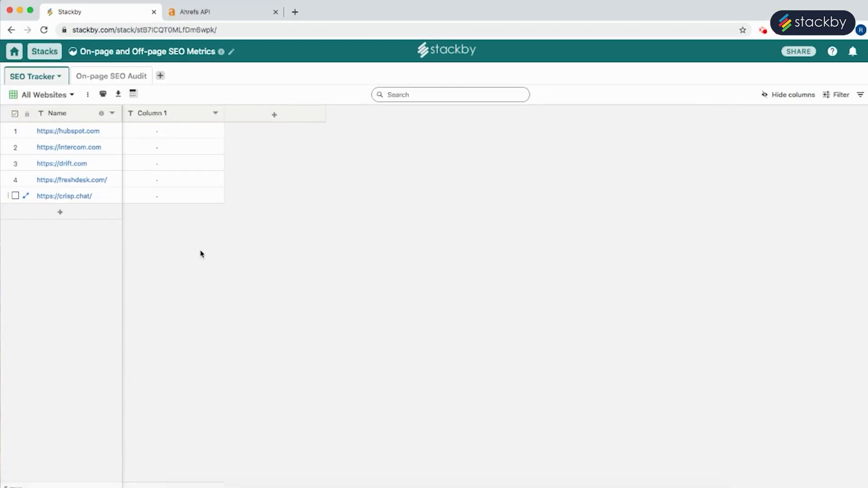
left_click_drag(225, 112, 205, 116)
In the hubspot.com row's Backlinks API data, select the backlinks, pages, nofollow and valid_pages metrics
left_click(152, 135)
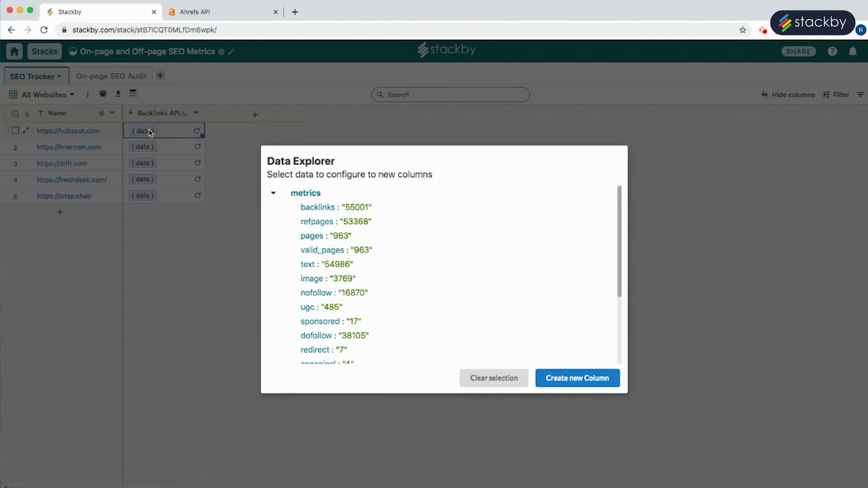
left_click(313, 207)
left_click(294, 234)
left_click(294, 291)
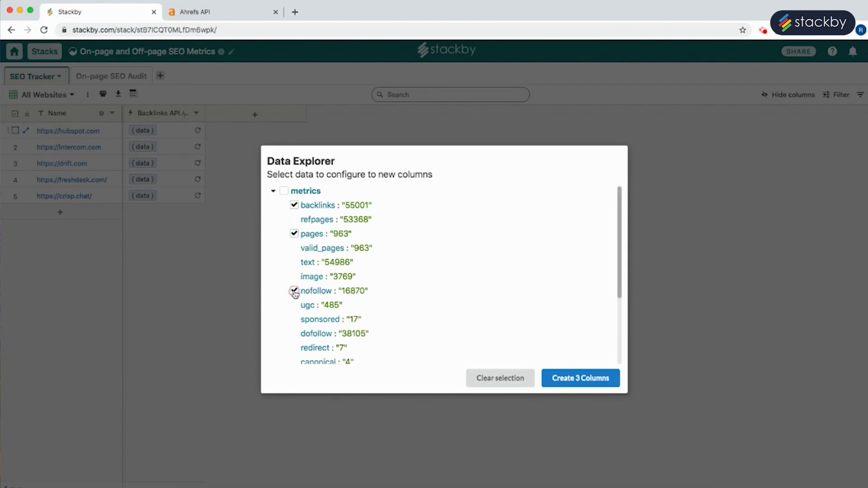
left_click(294, 248)
Add dofollow, canonical and links_internal to the selected metrics and create the seven columns
scroll(307, 311, "down", 1)
left_click(294, 324)
scroll(316, 313, "down", 1)
scroll(295, 337, "down", 1)
left_click(294, 328)
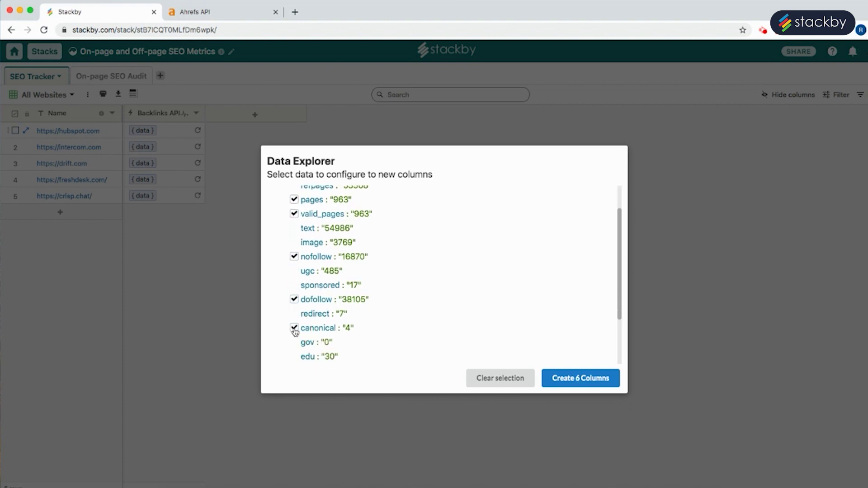
scroll(295, 332, "down", 5)
left_click(294, 342)
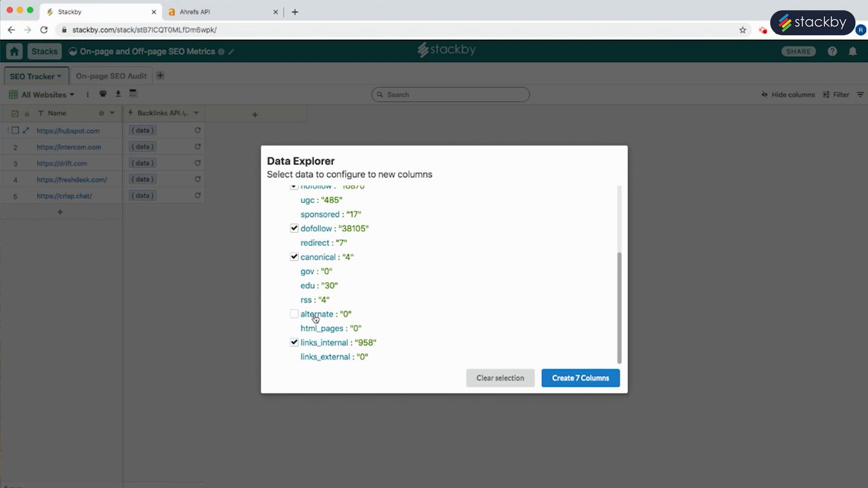
scroll(342, 316, "up", 8)
left_click(574, 380)
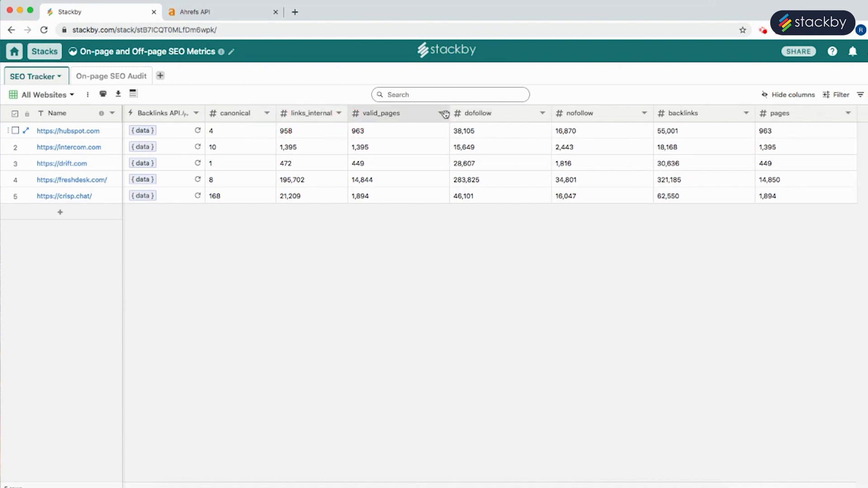
Narrow the nofollow, backlinks and pages columns
left_click_drag(607, 114, 572, 115)
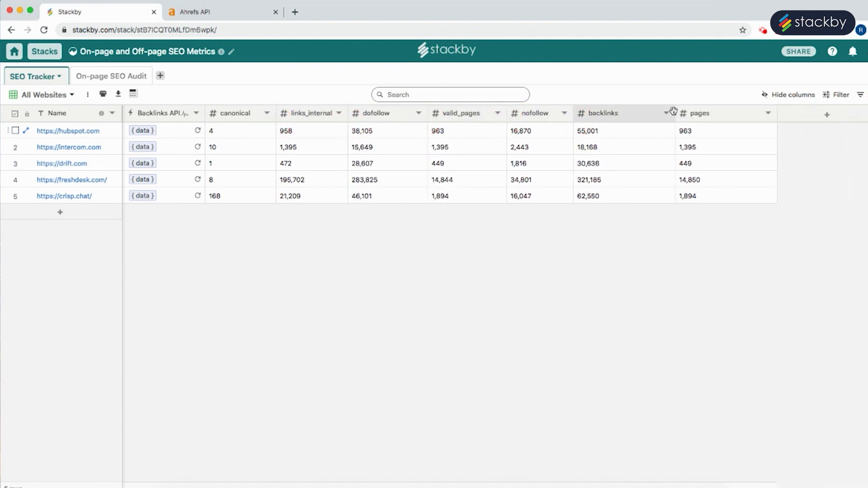
left_click_drag(674, 114, 652, 114)
left_click_drag(754, 113, 703, 114)
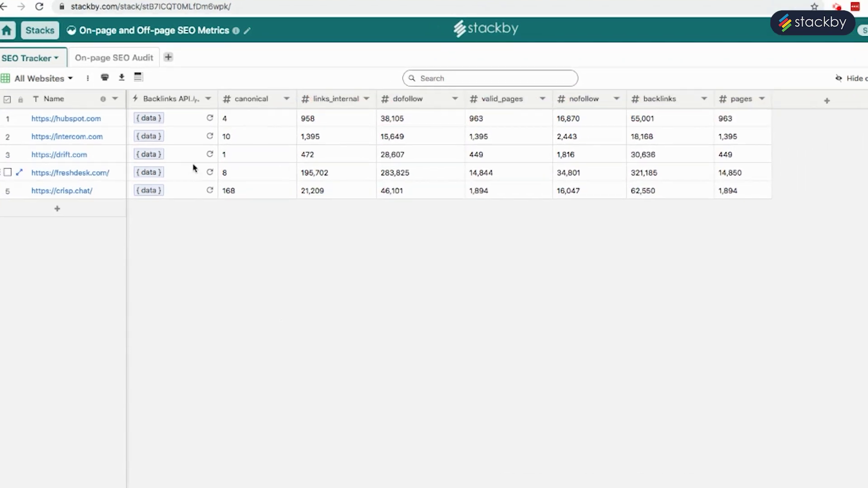
Refresh the Backlinks API data for the drift.com, freshdesk.com and crisp.chat rows together
left_click_drag(190, 154, 190, 190)
right_click(190, 188)
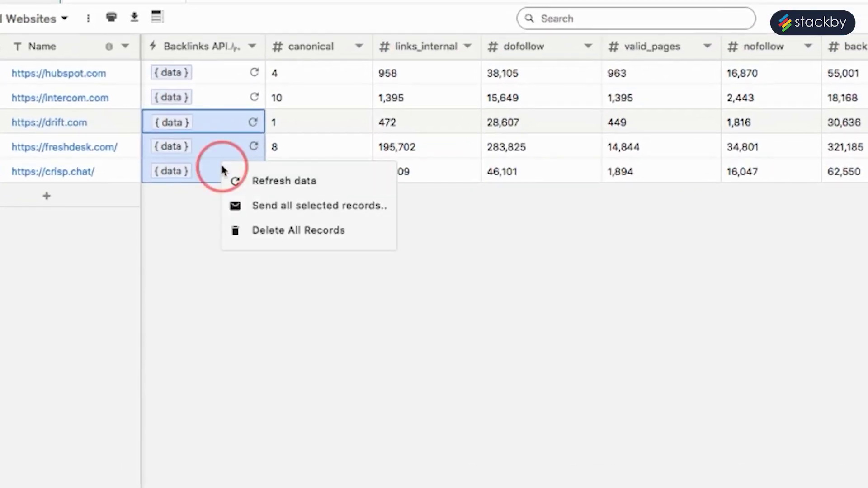
left_click(210, 197)
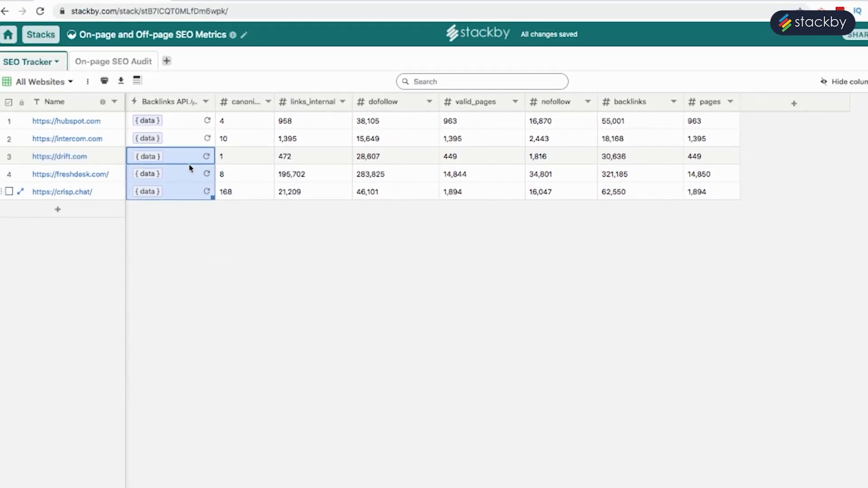
Narrow the valid_pages, nofollow and backlinks columns further to make room for another column
left_click(560, 121)
left_click(564, 102)
left_click_drag(595, 82, 578, 83)
left_click_drag(496, 84, 473, 84)
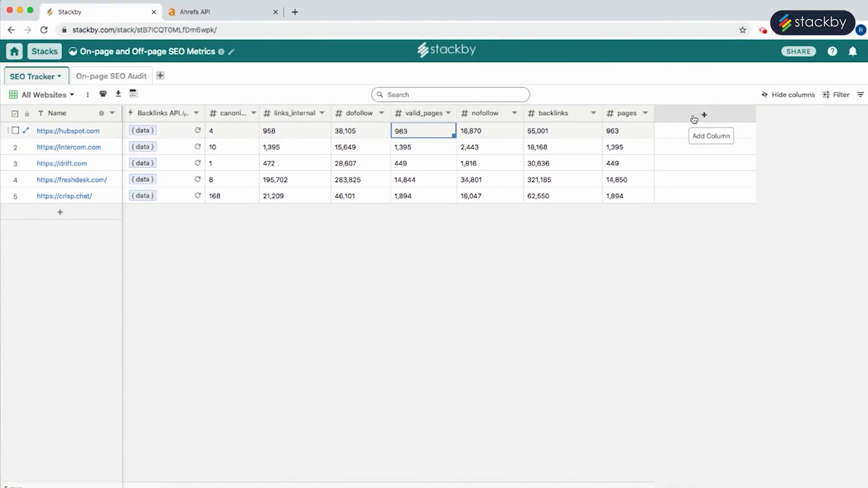
left_click_drag(602, 113, 582, 113)
Add another Connect to an API or service column after pages, with Ahrefs as the provider
left_click(664, 115)
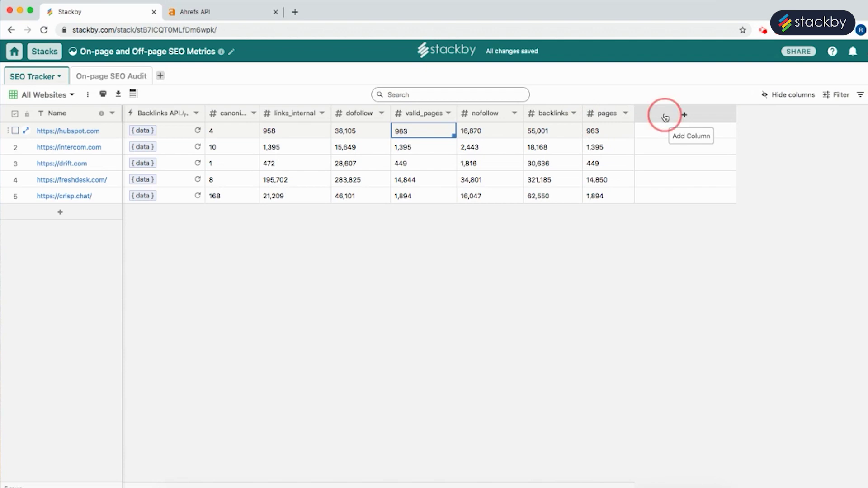
left_click(770, 154)
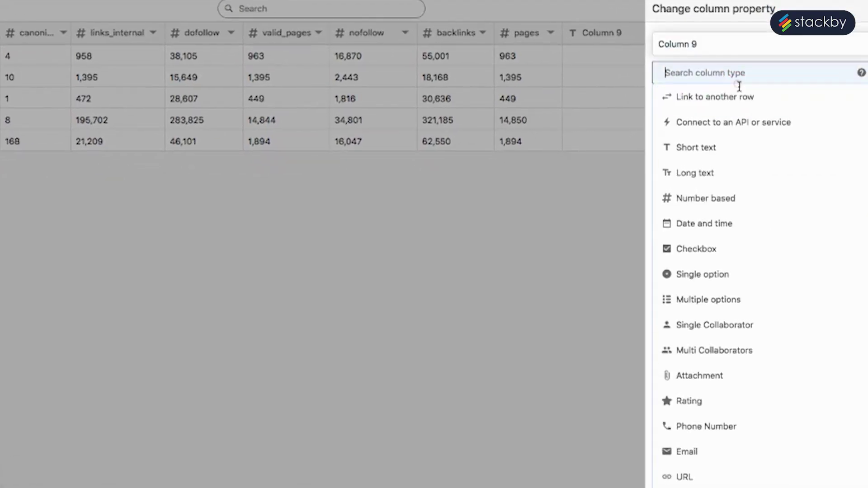
left_click(741, 126)
left_click(738, 151)
scroll(750, 262, "down", 3)
left_click(728, 228)
Connect the new column with the saved Ahrefs API key and the service For Position - Get Position details for the URL
left_click(720, 204)
left_click(725, 210)
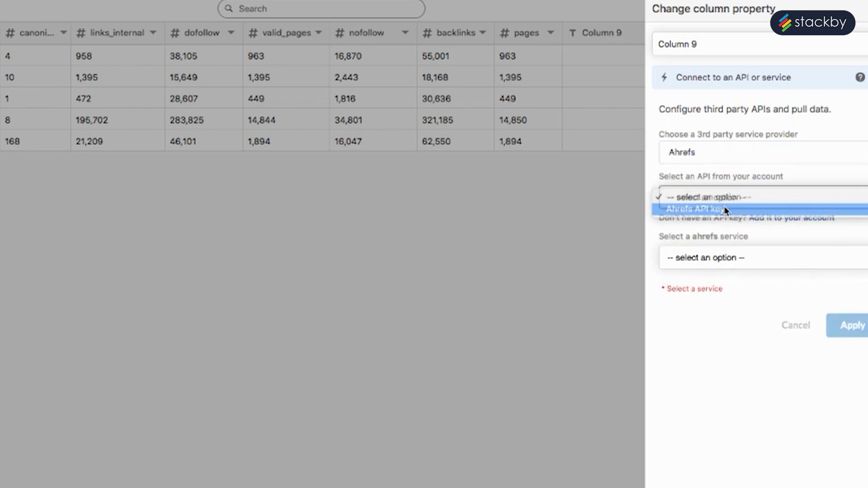
left_click(723, 257)
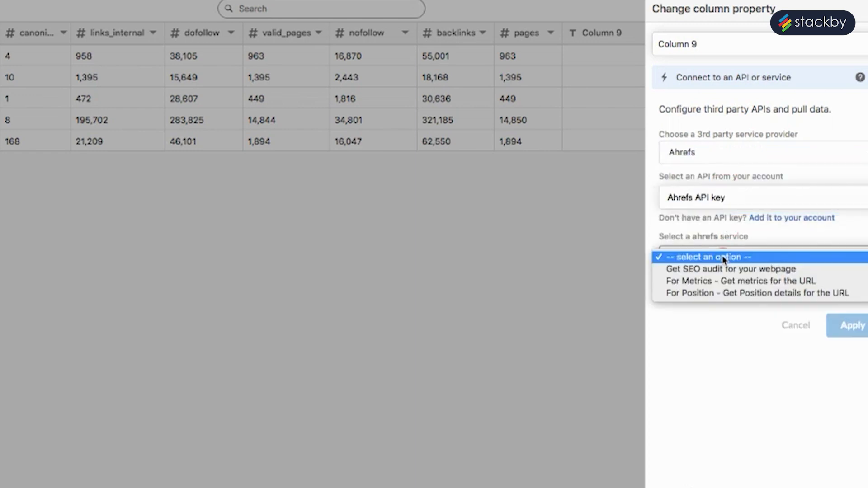
left_click(725, 293)
Name the column Position API, reference the Name column for its targets, and apply the configuration
left_click(719, 45)
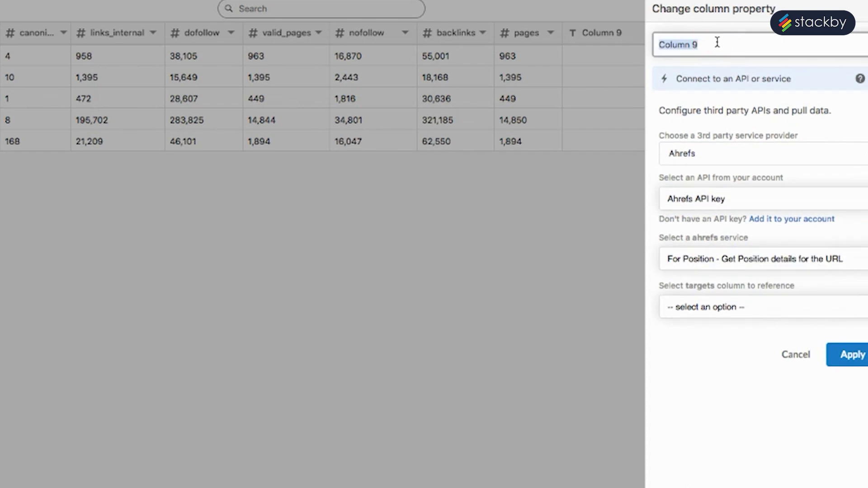
type("Position API")
left_click(737, 307)
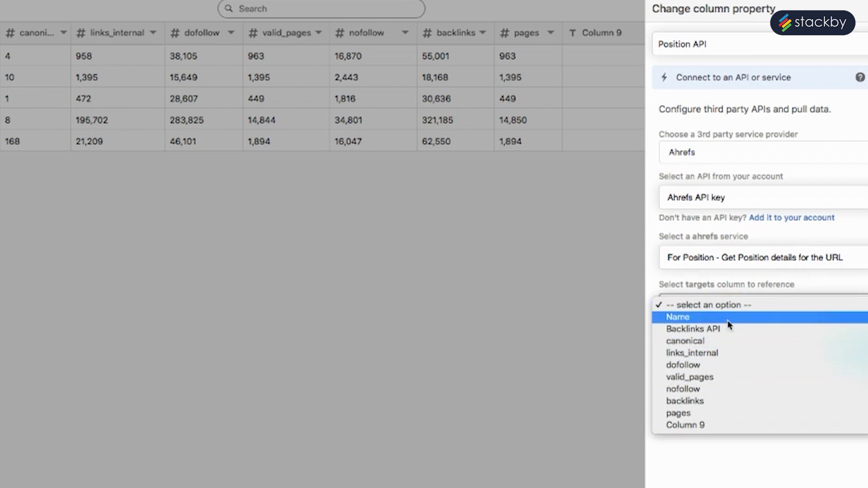
left_click(729, 320)
left_click(860, 358)
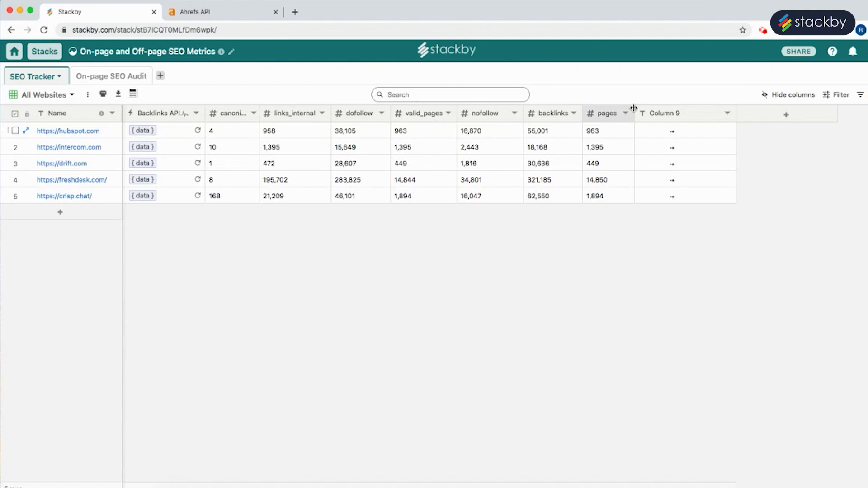
Narrow the pages and Position API columns
left_click_drag(633, 111, 628, 111)
left_click_drag(735, 114, 704, 116)
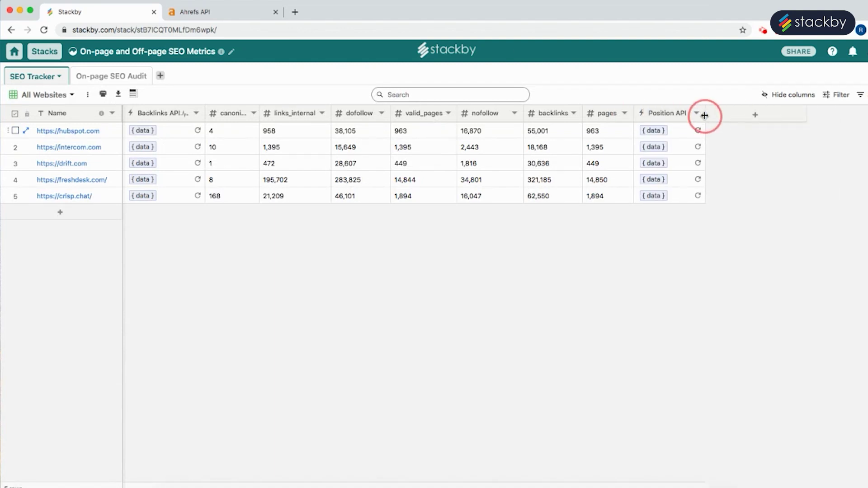
Create columns for positions, positions_top10, positions_top3, traffic, cost_top10 and cost_top3 from the hubspot.com row's Position API data
left_click(655, 131)
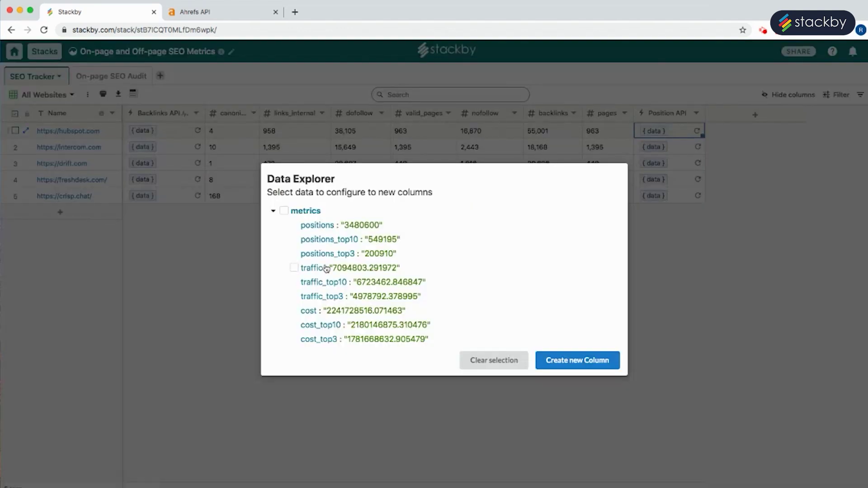
left_click(294, 225)
left_click(295, 253)
left_click(294, 239)
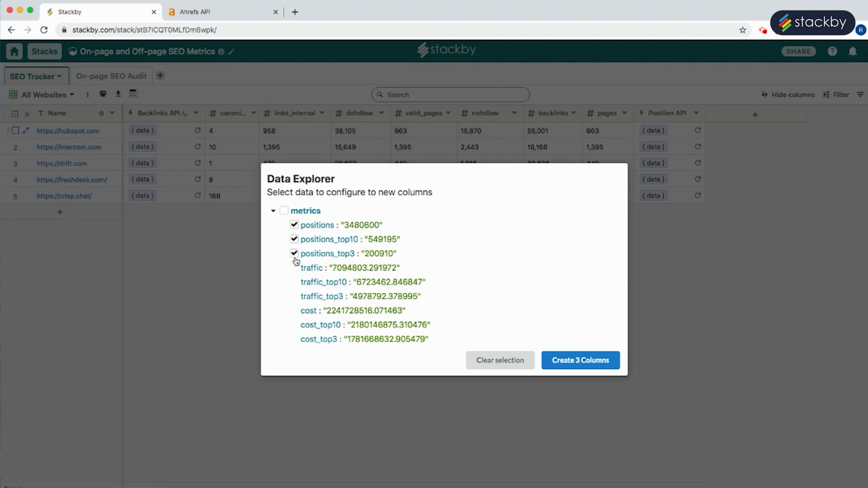
left_click(294, 340)
left_click(294, 325)
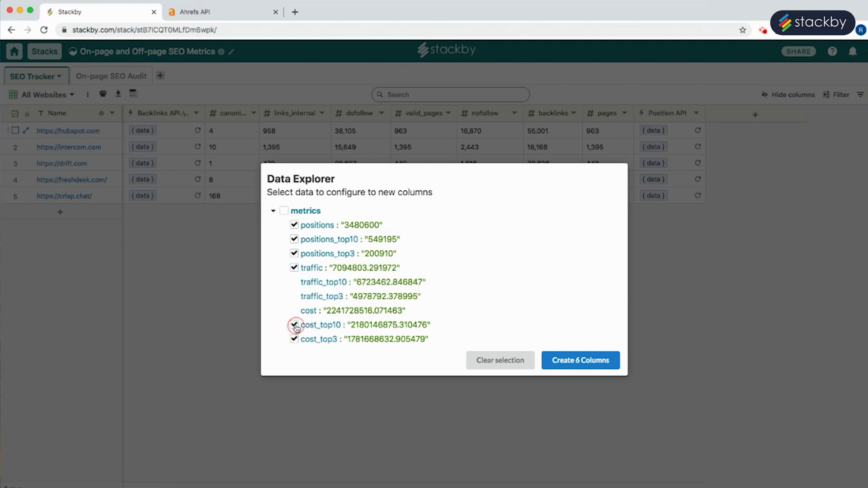
left_click(591, 361)
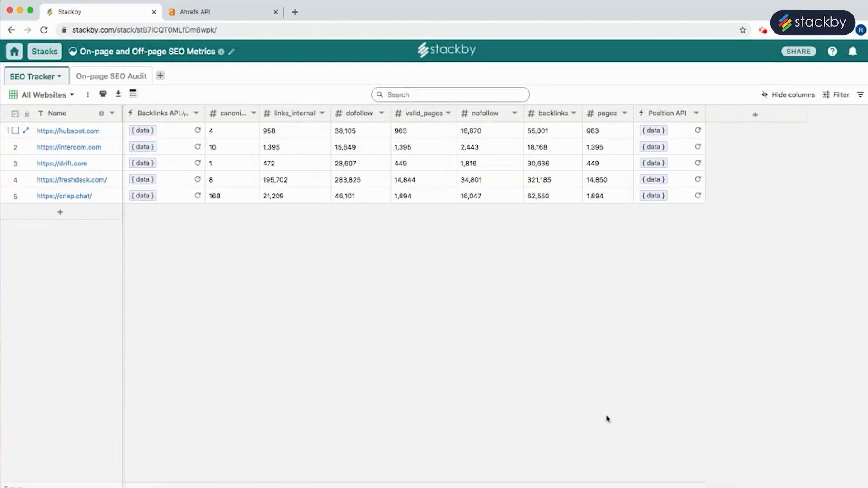
left_click_drag(515, 483, 774, 438)
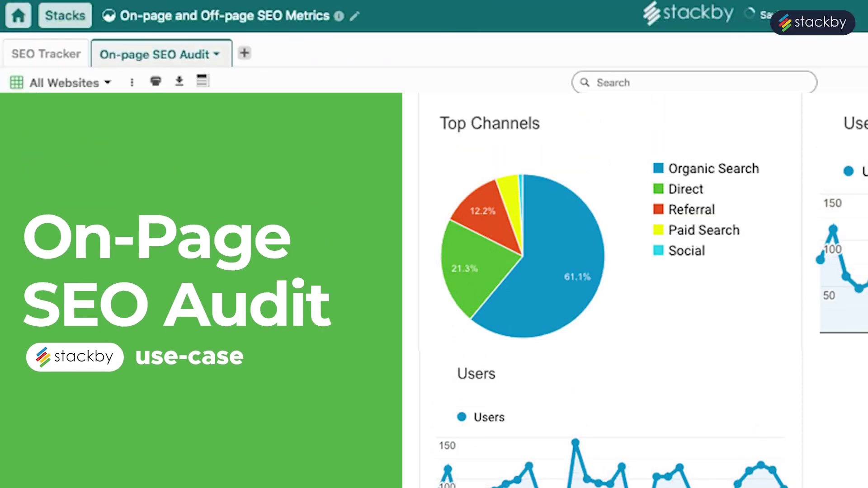
Add basecamp.com, ahrefs.com and zapier.com to the empty Website rows of the On-page SEO Audit table
left_click(116, 212)
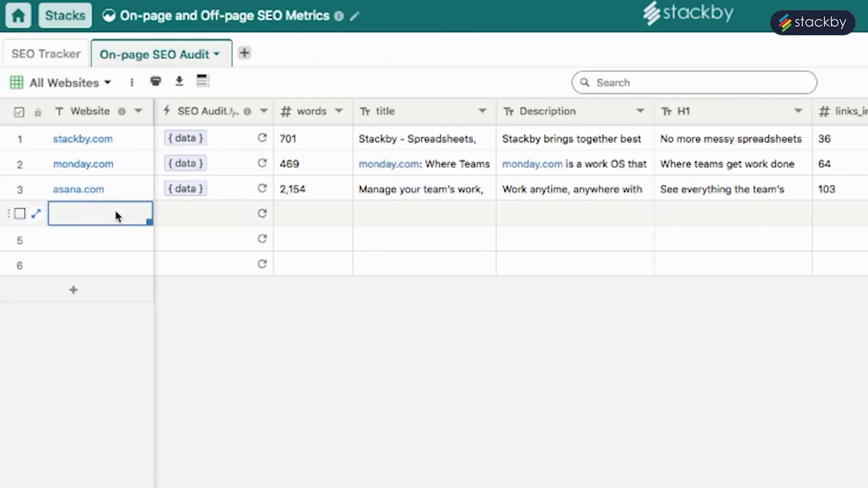
type("basecamp.com ahrefs.com zapier.com")
Check the SEO Audit column's API configuration and close it without applying changes
left_click(194, 222)
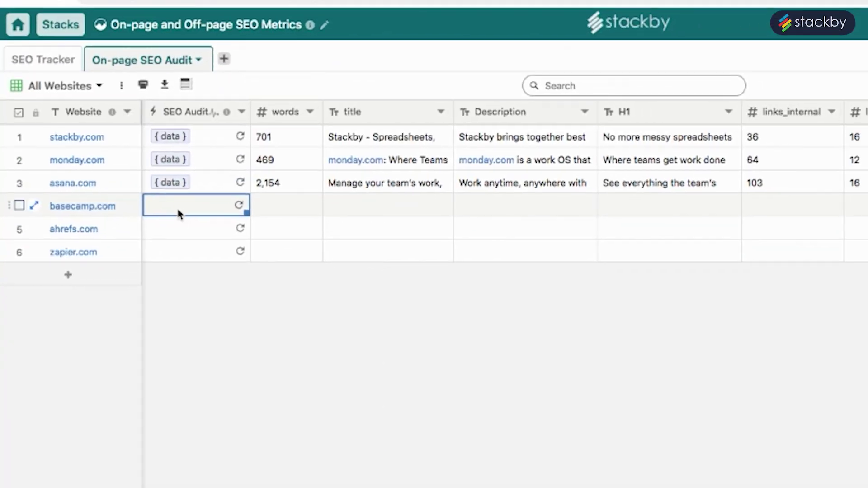
left_click(187, 117)
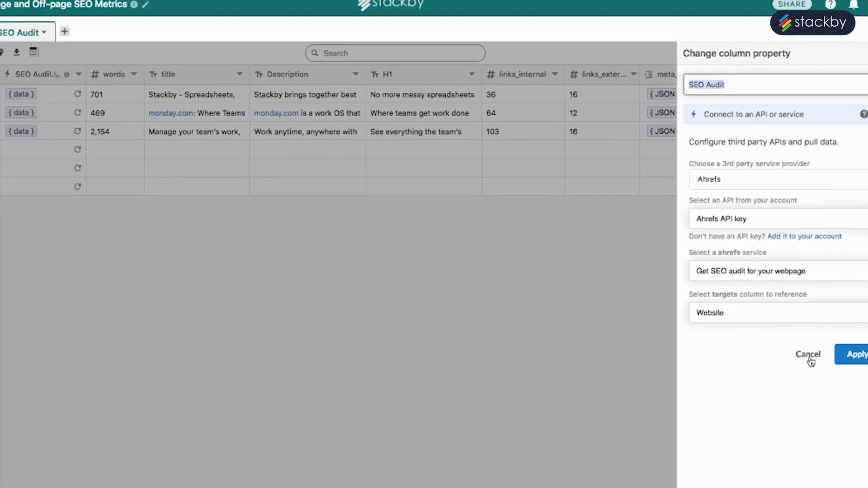
left_click(809, 356)
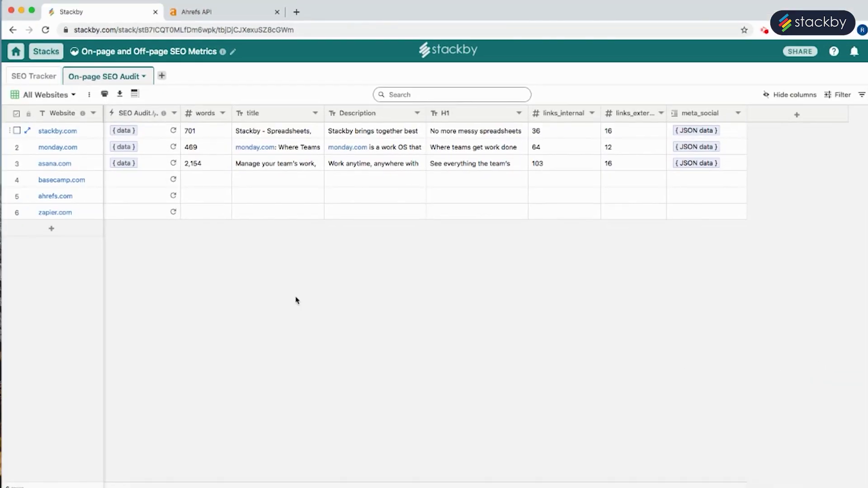
Refresh the SEO Audit data for the basecamp.com, ahrefs.com and zapier.com rows together
left_click_drag(179, 193, 182, 246)
right_click(181, 247)
left_click(218, 263)
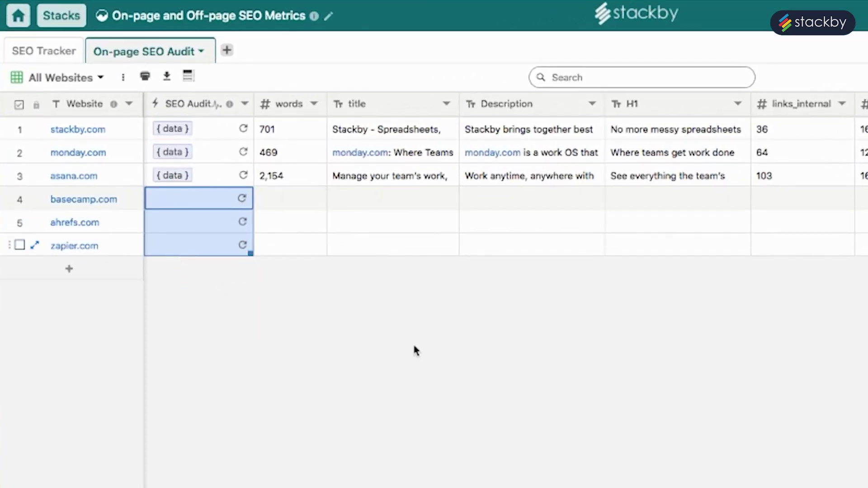
Examine the new rows' word counts and the basecamp.com row's title, description, H1, link and meta_social fields
left_click(284, 194)
left_click(300, 247)
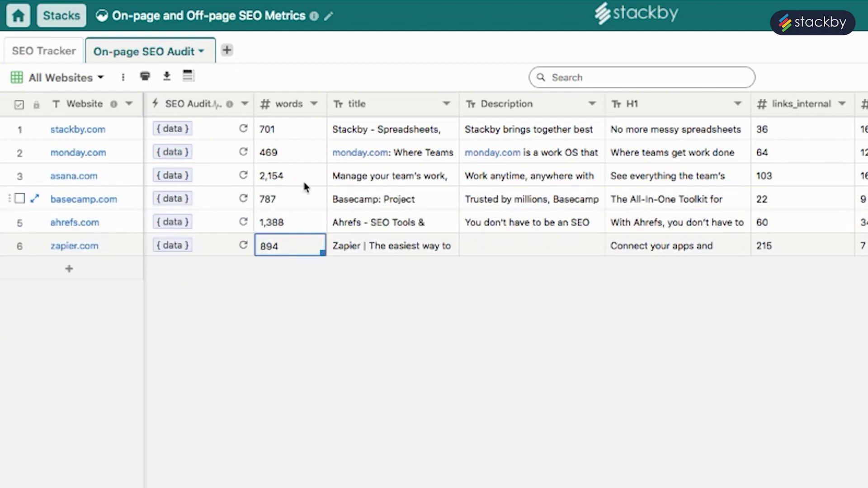
double_click(404, 199)
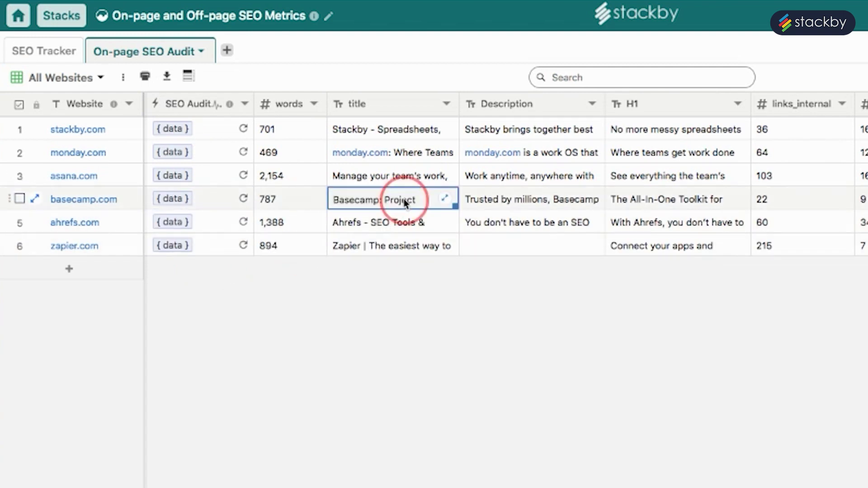
left_click(520, 196)
scroll(632, 198, "right", 8)
left_click(581, 197)
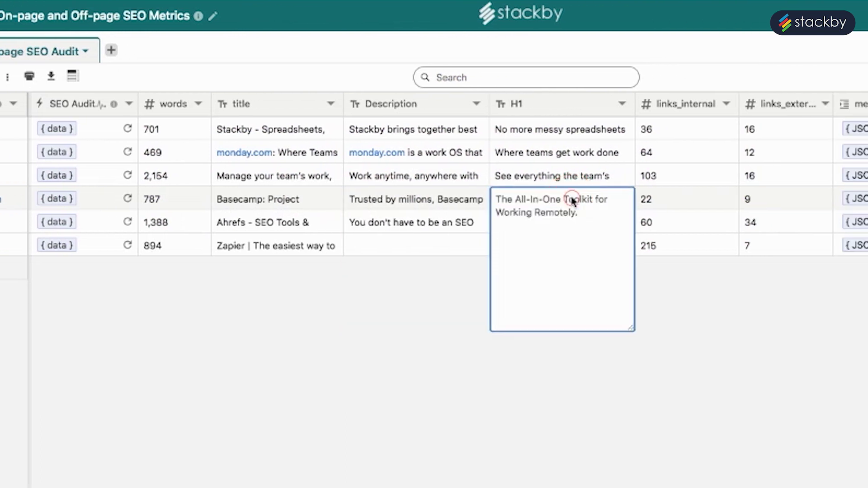
left_click(484, 194)
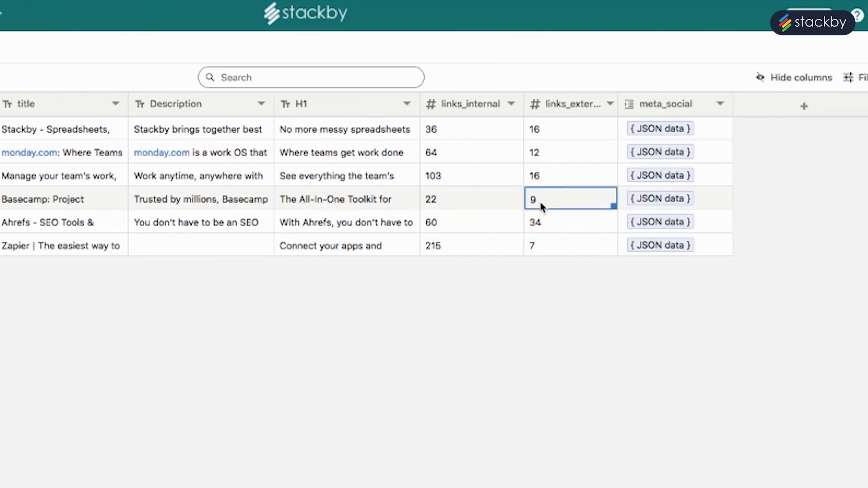
left_click(677, 200)
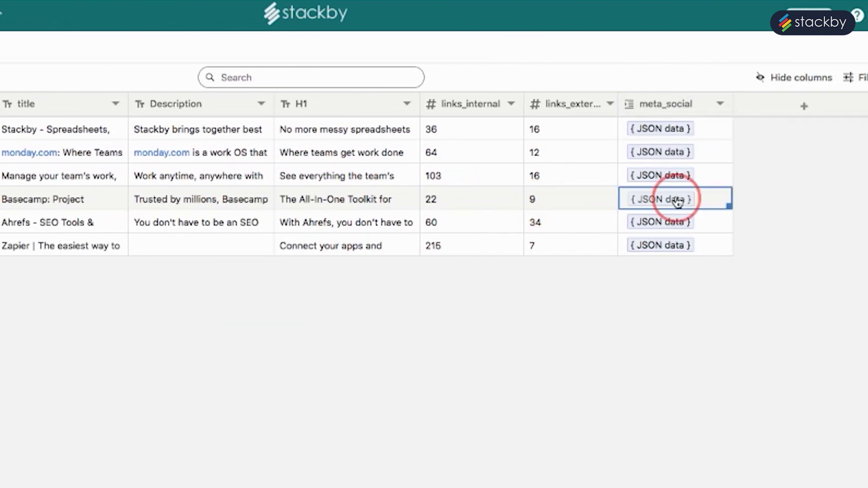
Widen the meta_social column and read through the JSON data of the basecamp.com row
left_click_drag(733, 110, 789, 109)
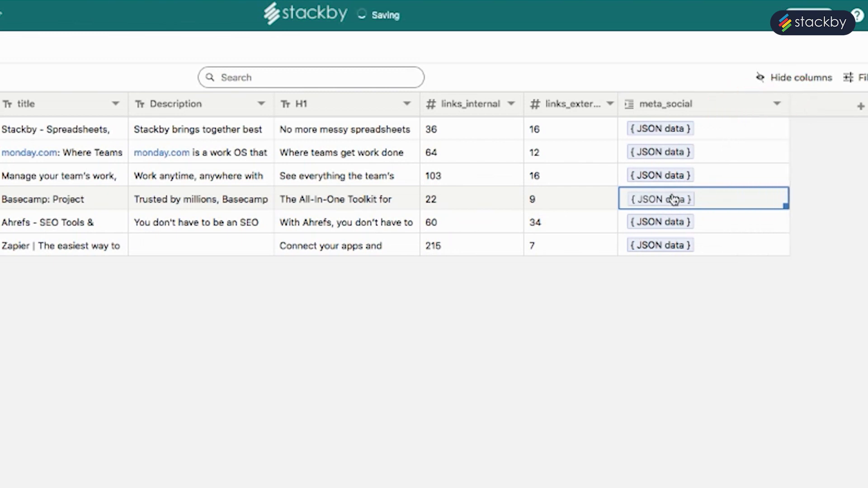
left_click(672, 198)
scroll(752, 302, "down", 3)
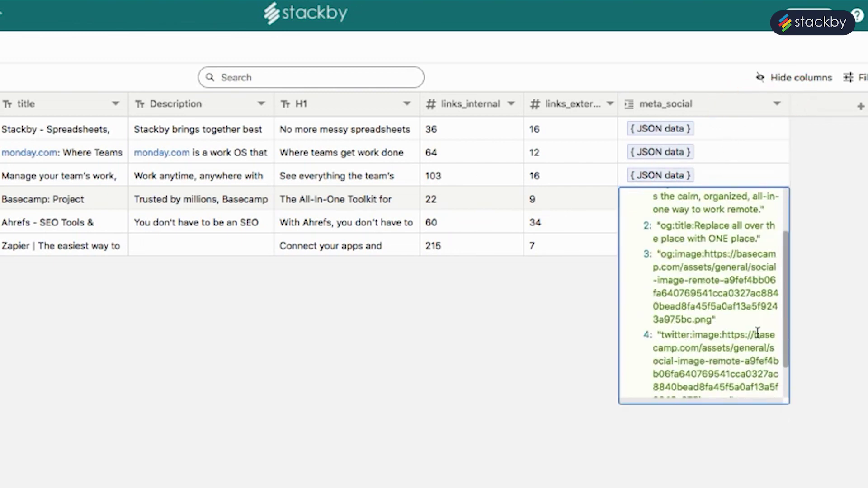
scroll(757, 335, "up", 3)
Open the asana.com row's meta_social JSON data and read it through to the end
left_click(694, 173)
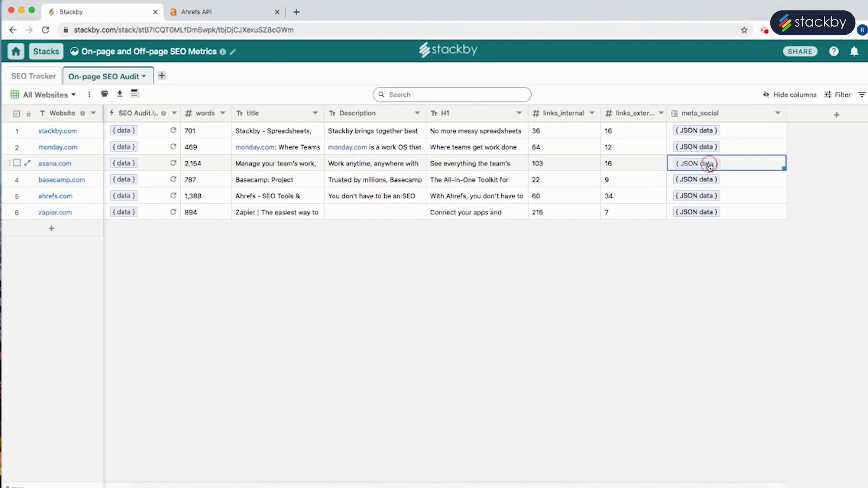
left_click(710, 166)
scroll(732, 235, "down", 5)
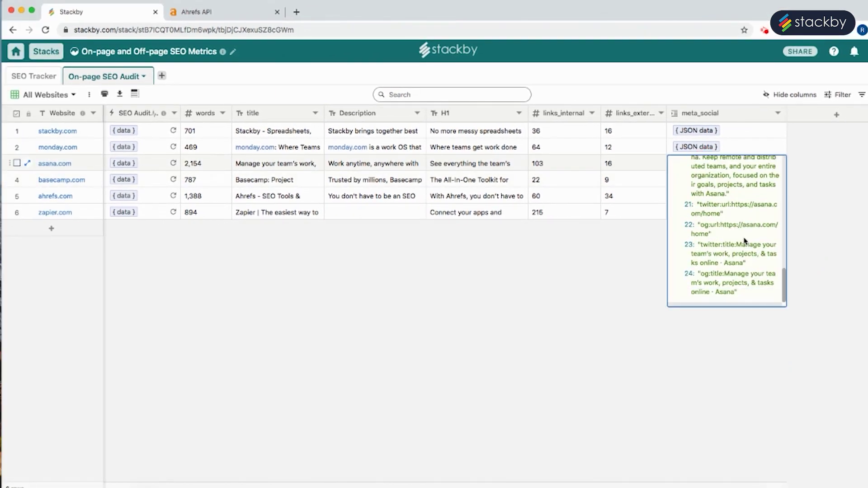